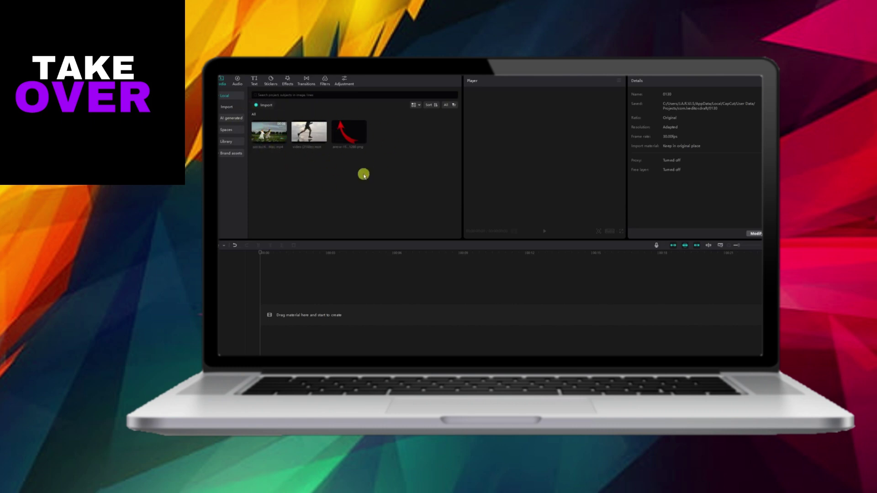
Add the running girls video to the timeline, move it to another track and preview it.
mouse_move(269, 139)
left_mouse_down()
mouse_move(293, 180)
mouse_move(266, 314)
left_mouse_up()
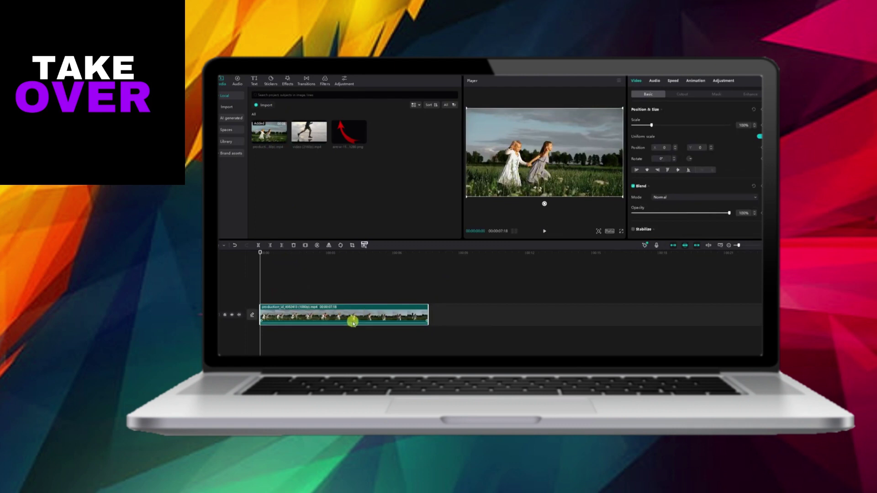
left_click_drag(353, 319, 377, 297)
left_click(550, 230)
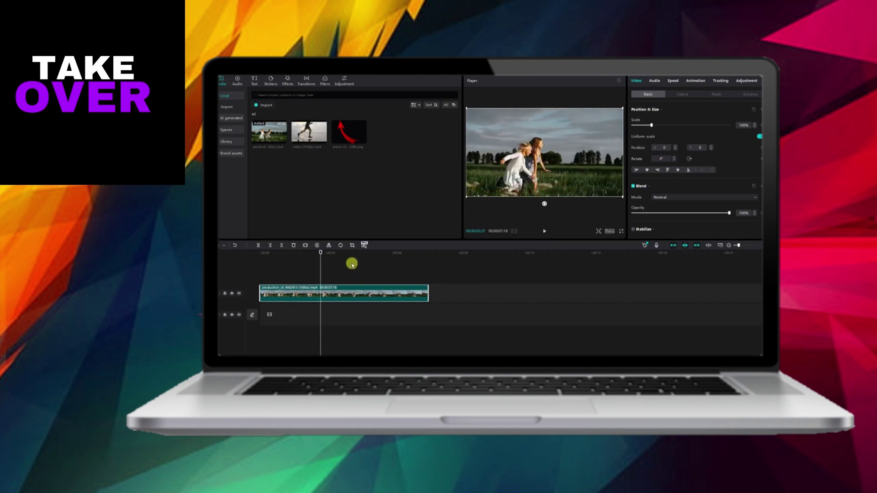
Add the red arrow image from the start of the clip and shrink it toward the girls.
left_click_drag(319, 249, 260, 252)
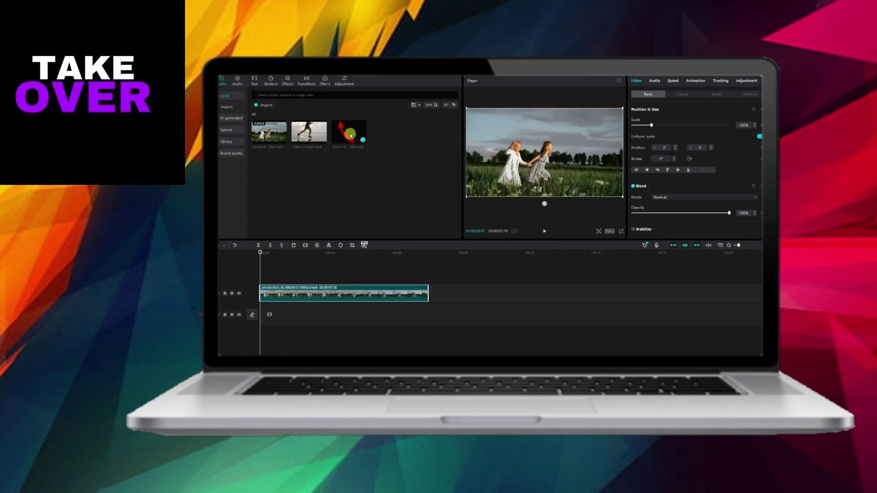
mouse_move(349, 134)
left_mouse_down()
mouse_move(267, 288)
mouse_move(275, 309)
mouse_move(323, 279)
left_mouse_up()
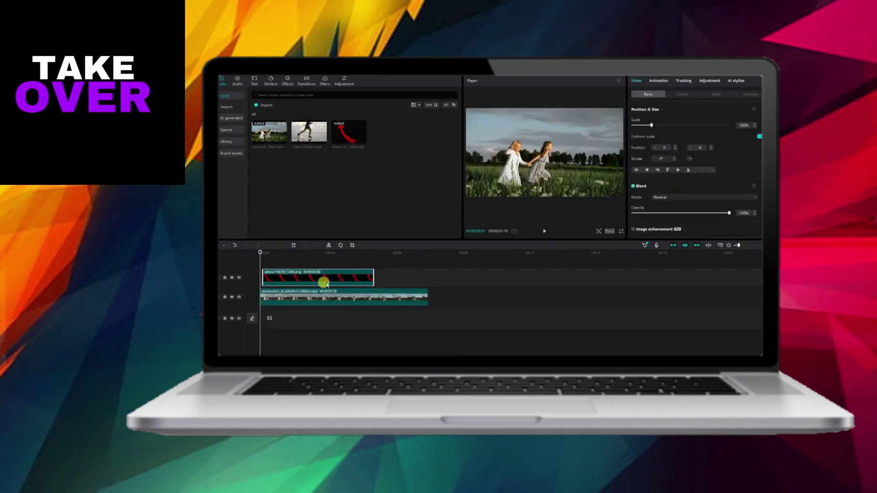
left_click_drag(590, 119, 538, 154)
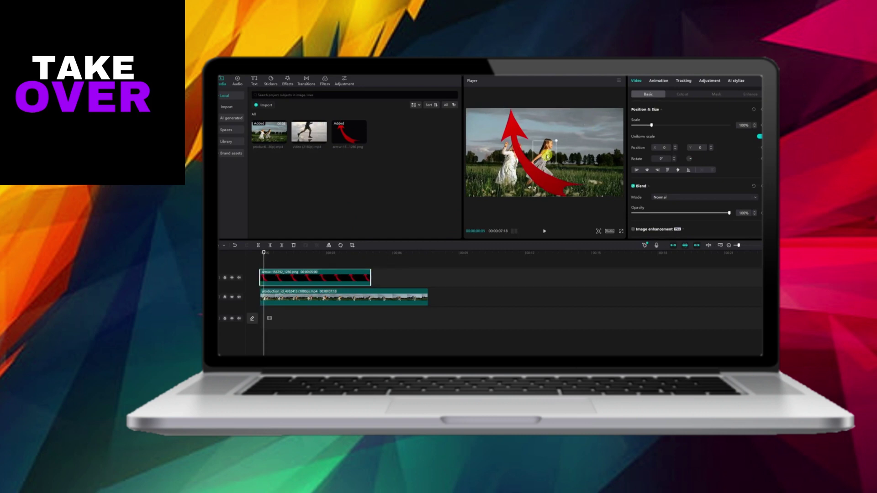
Delete the arrow clip and add a default text clip to hold HELLO.
key("Delete")
left_click(253, 81)
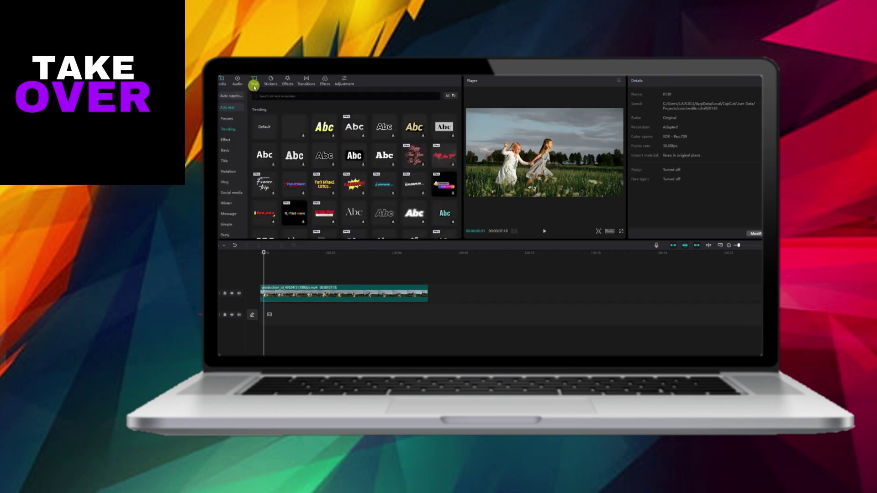
left_click(272, 134)
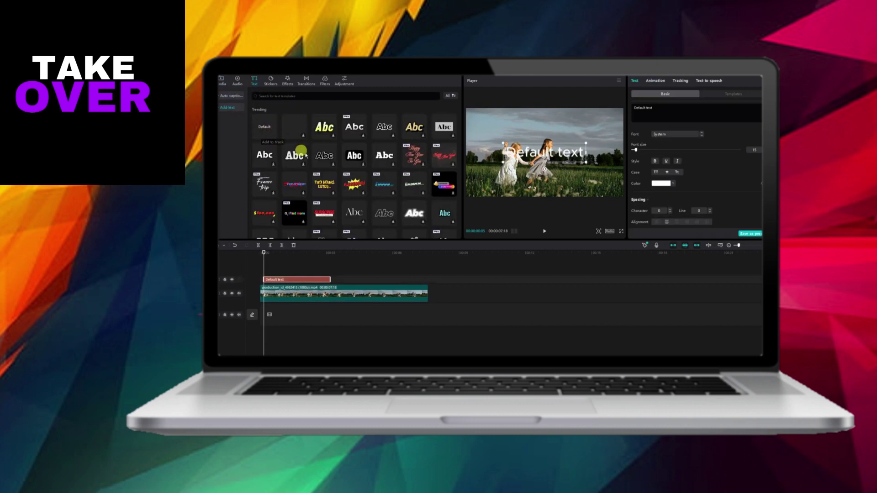
left_click(681, 113)
type("HELLO")
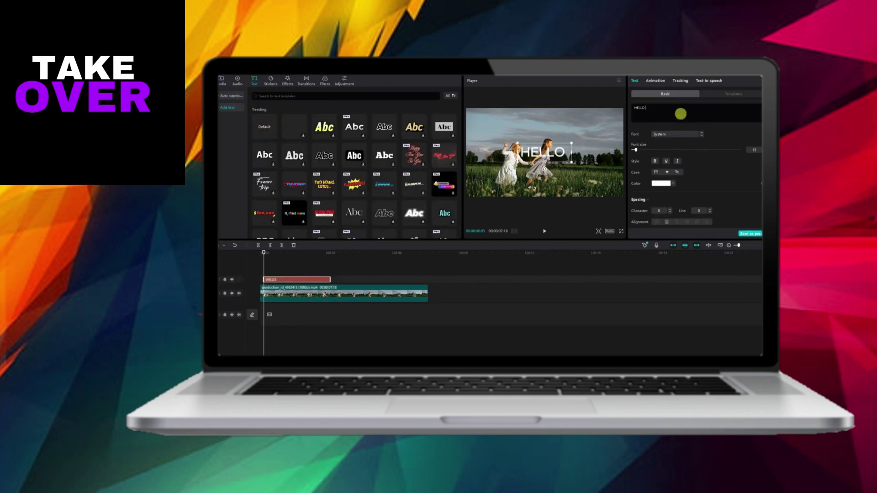
Make HELLO red, extend it to the video's end, and place it above the girls.
left_click(663, 183)
left_click_drag(636, 194, 694, 196)
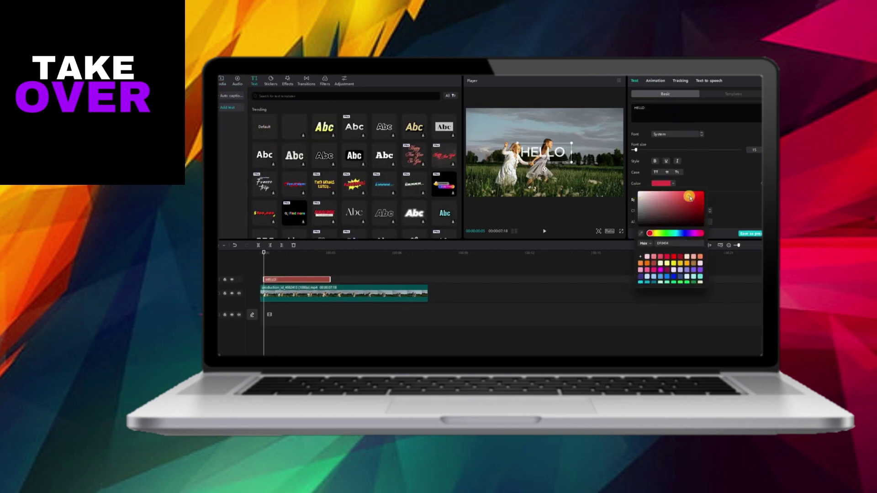
left_click(696, 170)
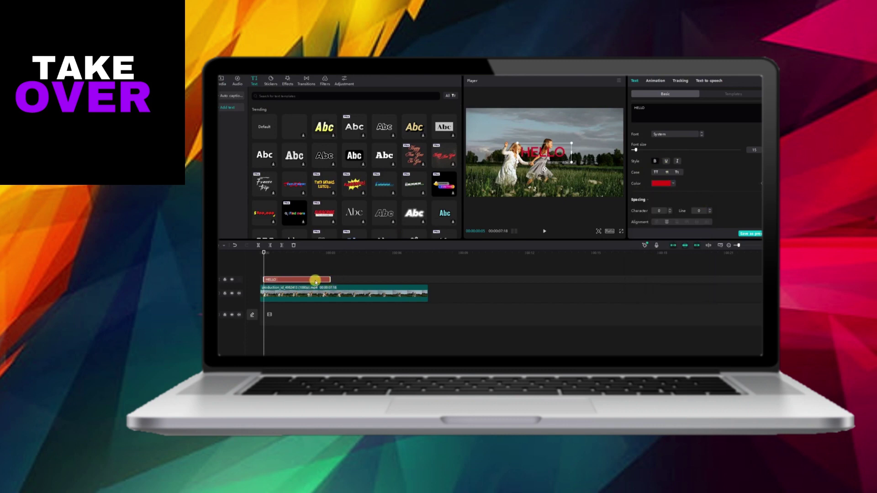
left_click_drag(313, 280, 428, 280)
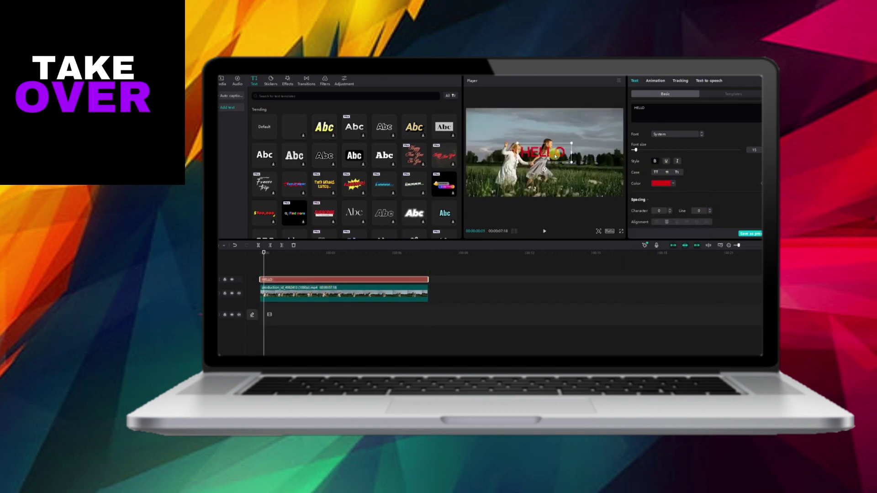
mouse_move(556, 152)
left_mouse_down()
mouse_move(532, 127)
mouse_move(533, 134)
left_mouse_up()
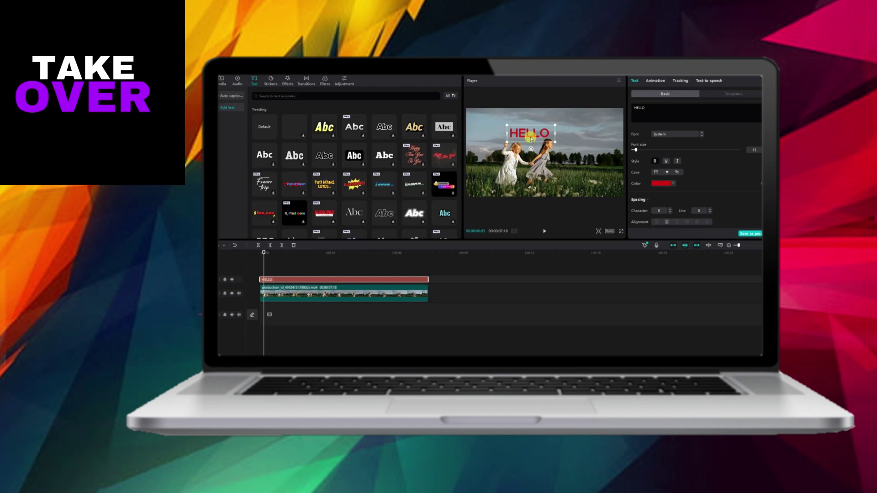
left_click_drag(535, 142, 535, 137)
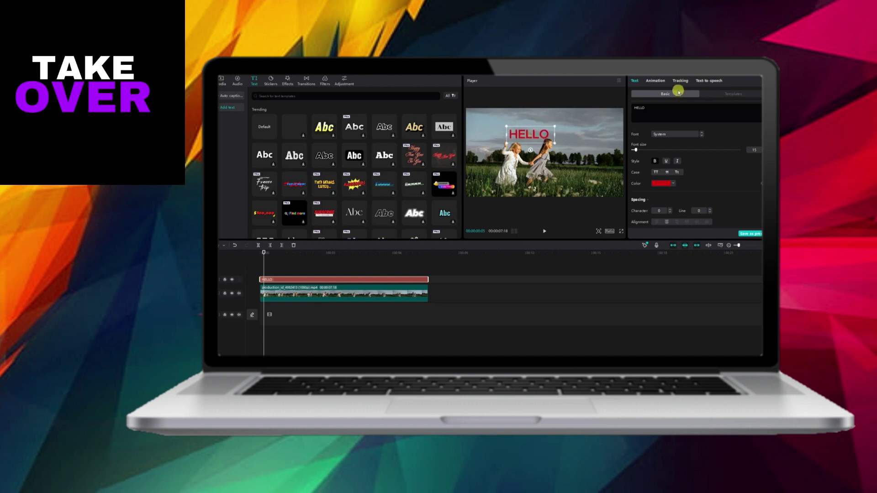
Turn on motion tracking for HELLO, rotate and fit the box over one girl, and track.
left_click(595, 96)
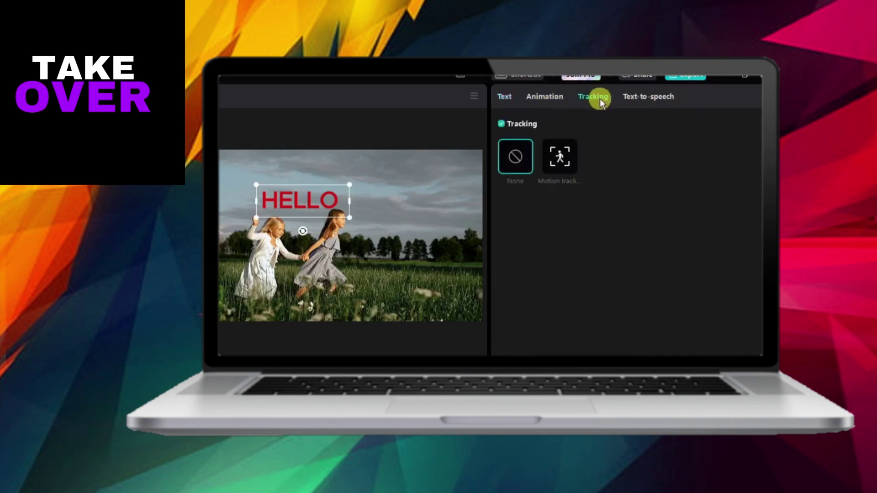
left_click(566, 153)
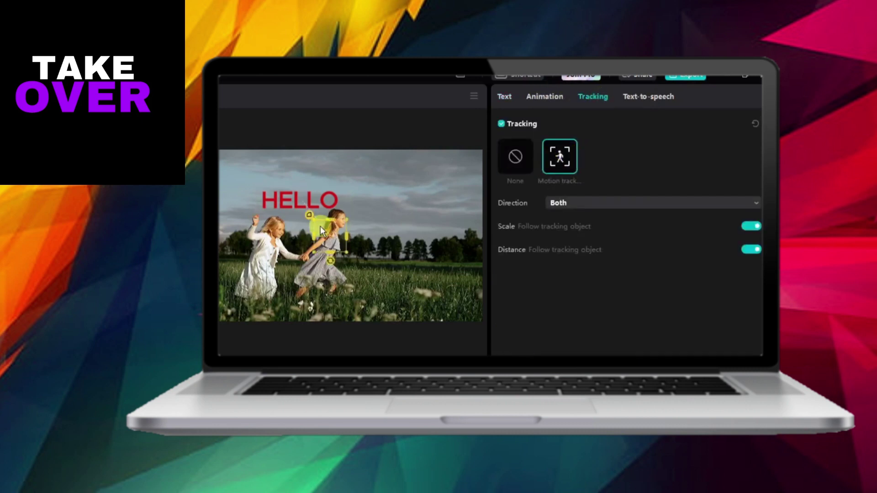
left_click_drag(328, 241, 269, 256)
mouse_move(339, 244)
left_mouse_down()
mouse_move(250, 244)
mouse_move(328, 237)
mouse_move(324, 245)
left_mouse_up()
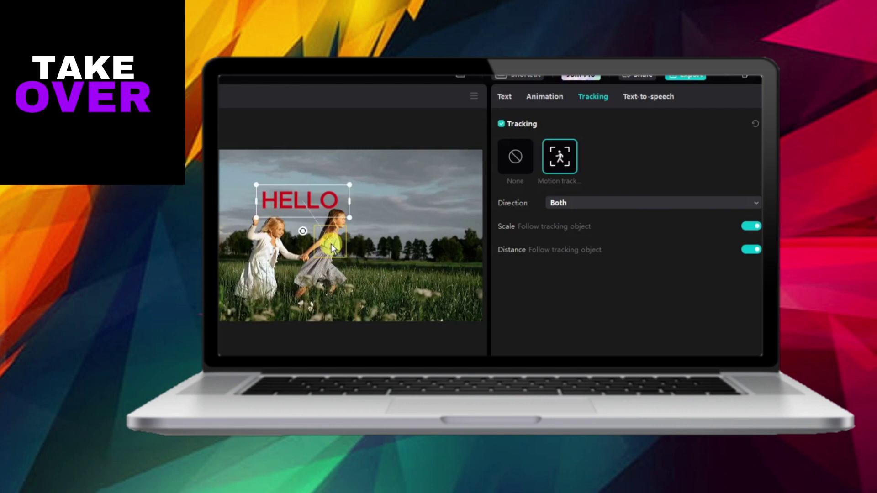
mouse_move(331, 243)
left_mouse_down()
mouse_move(254, 233)
mouse_move(351, 285)
left_mouse_up()
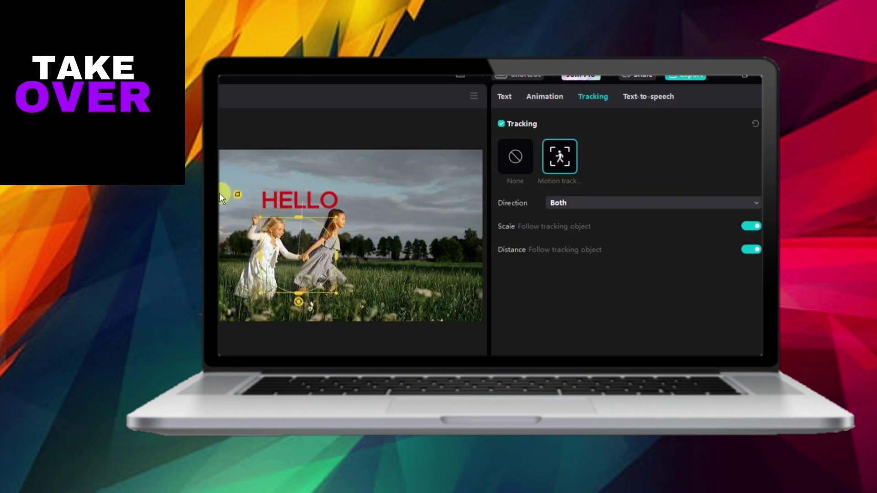
left_click(237, 197)
mouse_move(300, 300)
left_mouse_down()
mouse_move(278, 237)
mouse_move(325, 289)
mouse_move(328, 243)
left_mouse_up()
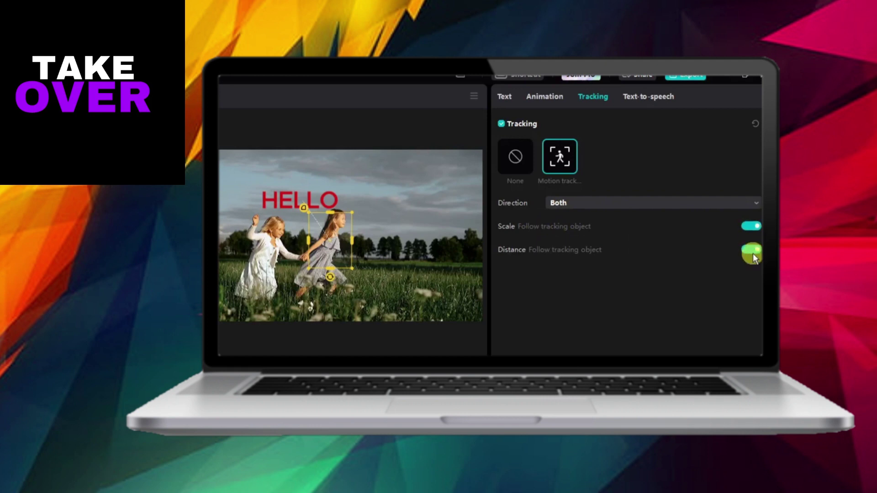
left_click(753, 232)
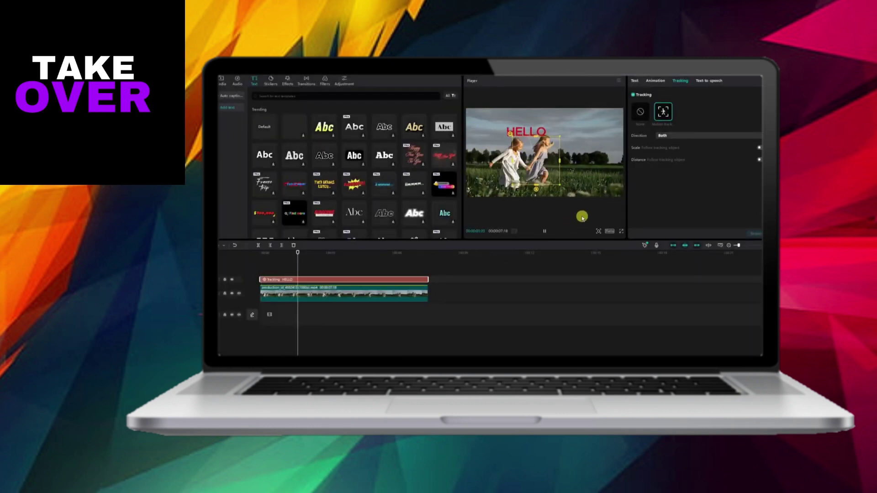
Stop playback, delete the HELLO text clip, and place the red arrow PNG at the timeline start.
left_click(545, 231)
left_click_drag(370, 252, 260, 251)
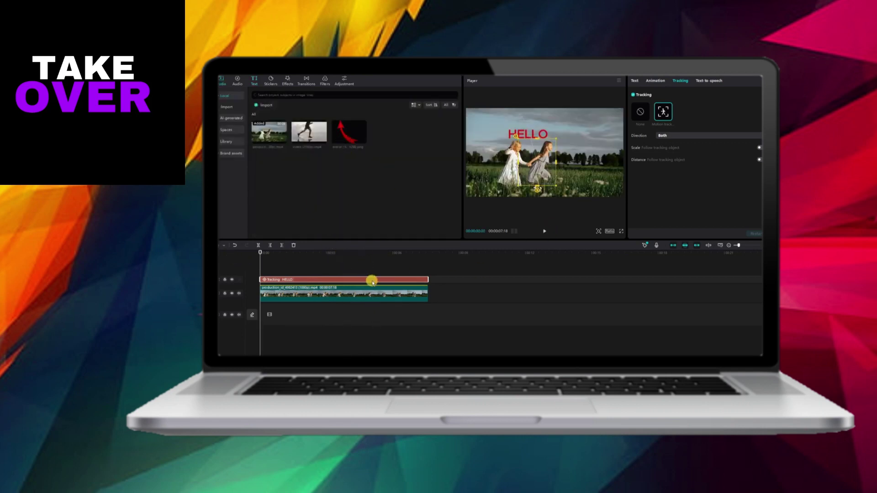
left_click_drag(372, 279, 383, 279)
key("Delete")
mouse_move(349, 134)
left_mouse_down()
mouse_move(284, 260)
mouse_move(294, 276)
left_mouse_up()
Shrink and rotate the red arrow toward the girl, then motion-track it.
left_click_drag(588, 107, 551, 127)
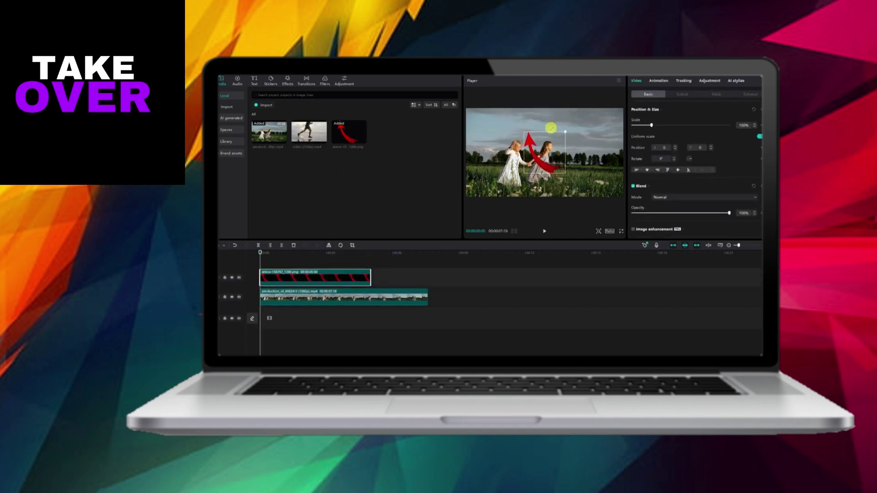
mouse_move(544, 181)
left_mouse_down()
mouse_move(575, 150)
mouse_move(572, 128)
mouse_move(541, 96)
mouse_move(508, 137)
mouse_move(528, 140)
left_mouse_up()
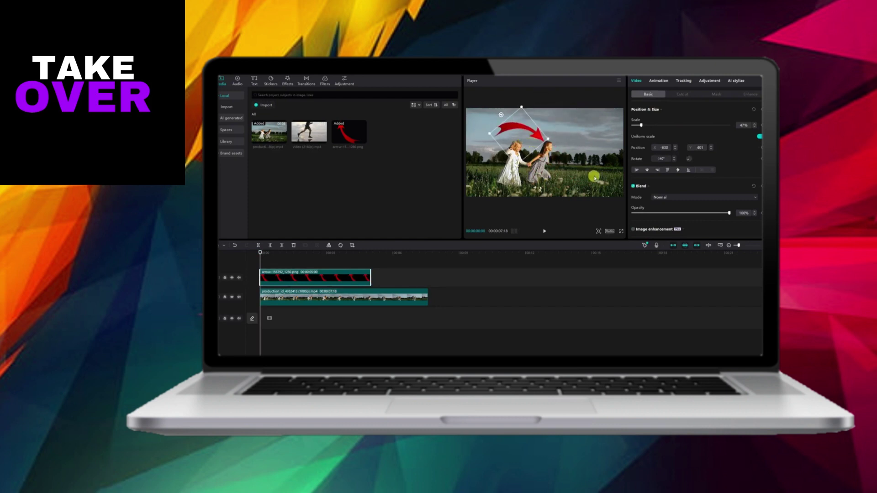
left_click(684, 81)
left_click(663, 111)
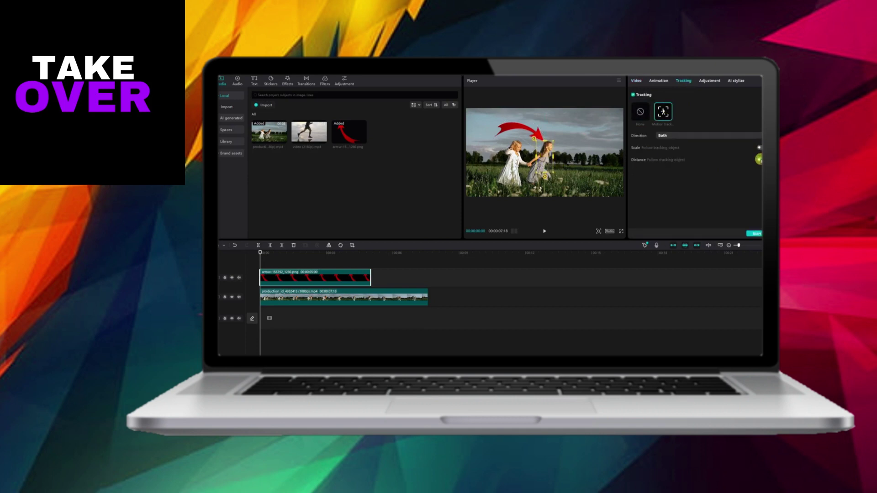
left_click(754, 234)
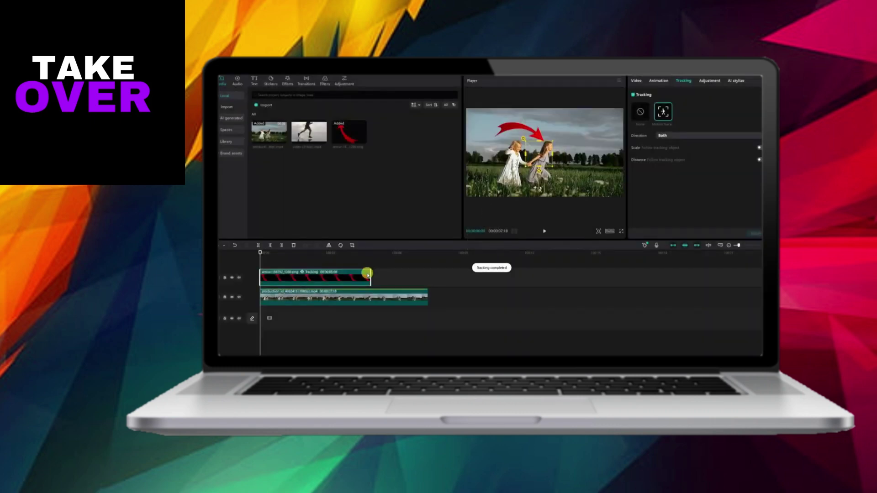
Extend the arrow clip to the video's end and play it back to check the tracking.
left_click_drag(370, 274, 428, 280)
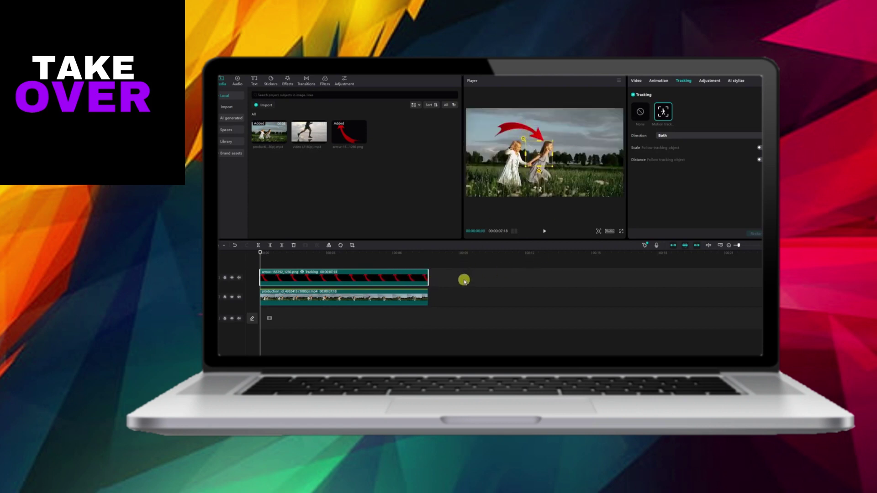
left_click(543, 231)
key("space")
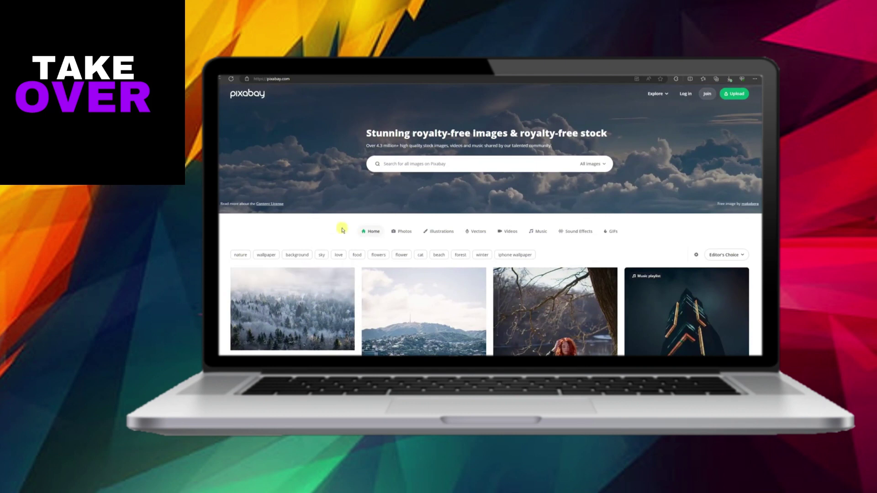
left_click(593, 166)
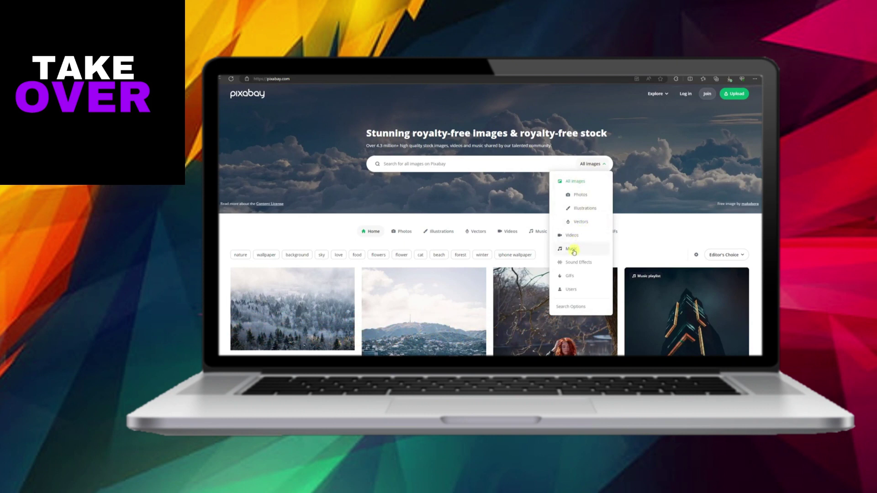
left_click(278, 234)
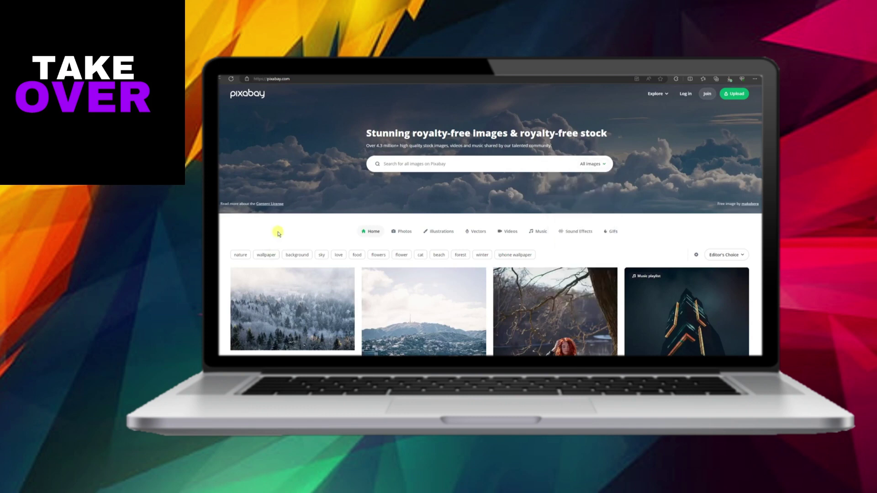
left_click_drag(368, 135, 587, 143)
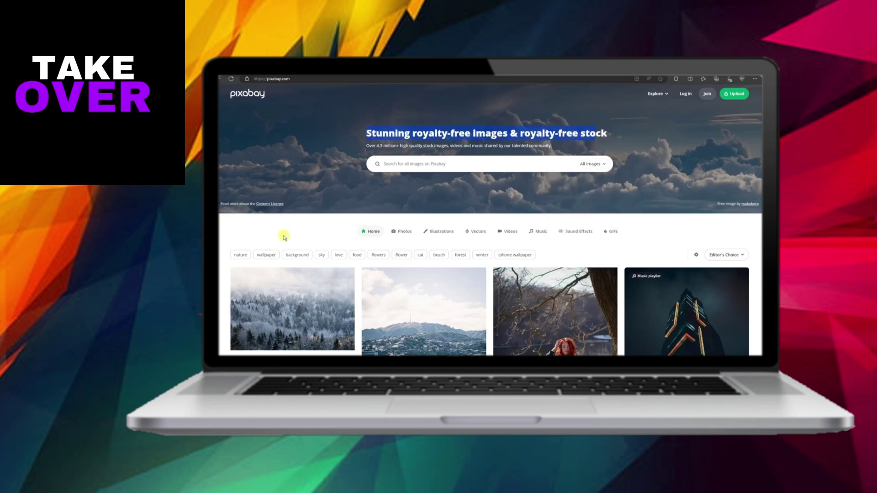
scroll(283, 238, "down", 5)
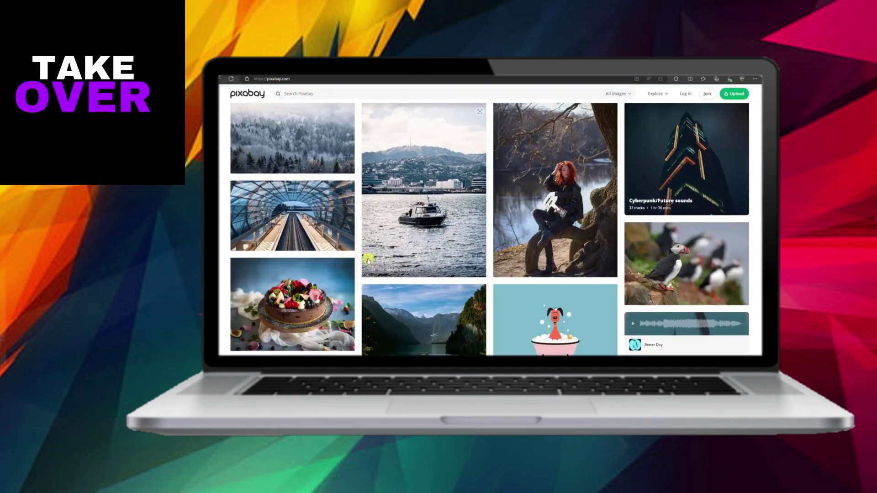
scroll(366, 264, "down", 3)
scroll(363, 271, "down", 2)
scroll(358, 280, "down", 2)
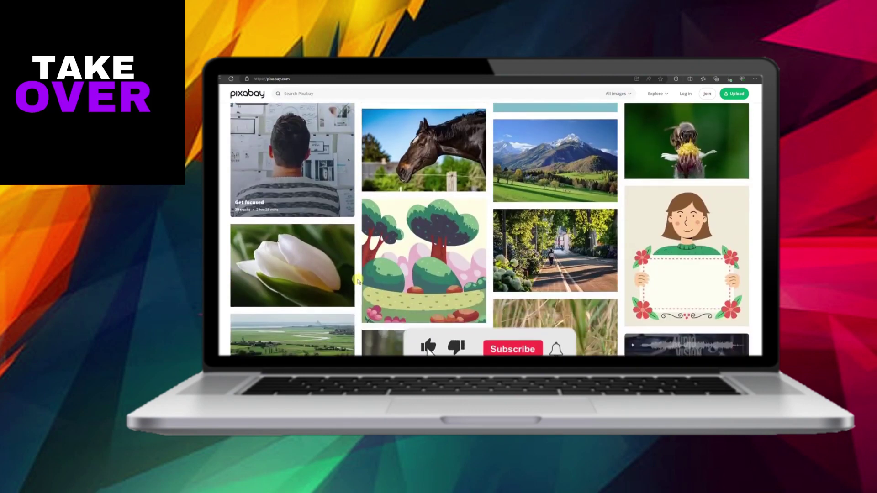
scroll(358, 280, "down", 5)
scroll(359, 284, "up", 1)
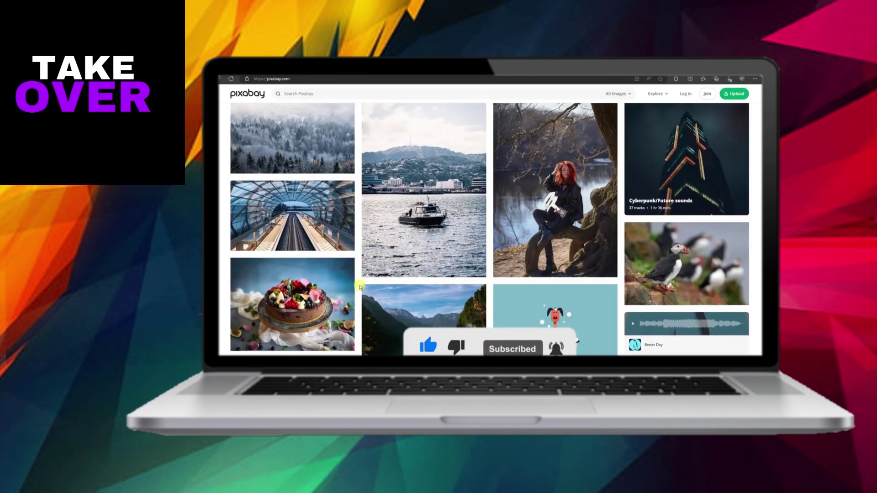